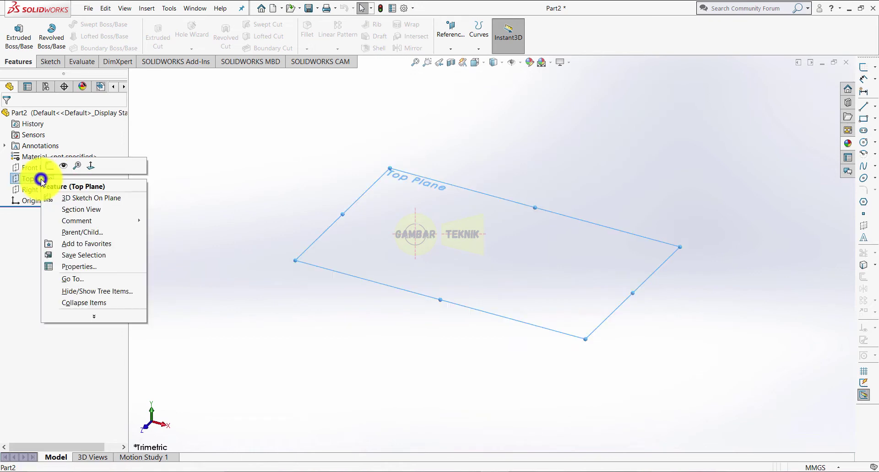
Step: Sketch a corner rectangle on the Top Plane starting at the origin, about 75 mm wide and 112 mm high
click(44, 166)
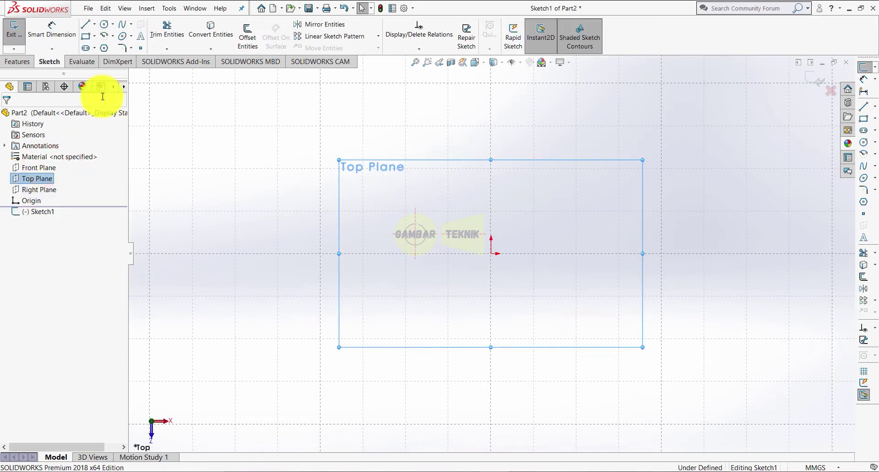
click(86, 36)
click(491, 253)
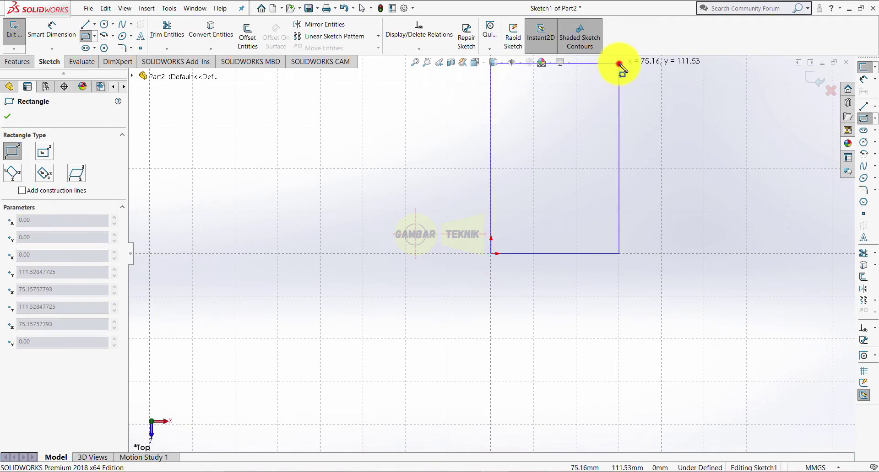
click(620, 63)
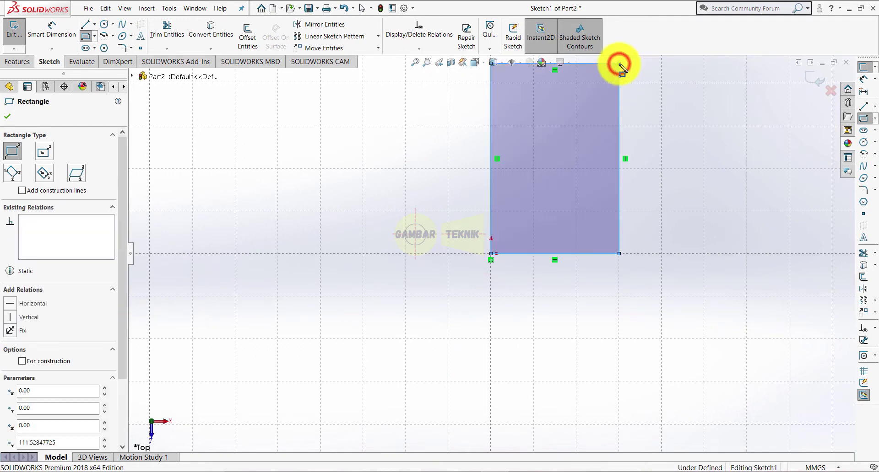
Step: Extrude the rectangle into a solid block with a blind depth of 50 mm
click(26, 61)
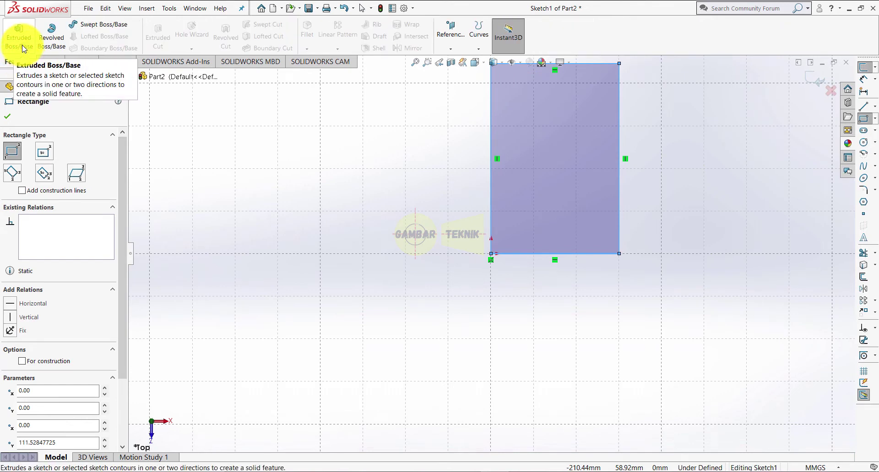
click(22, 46)
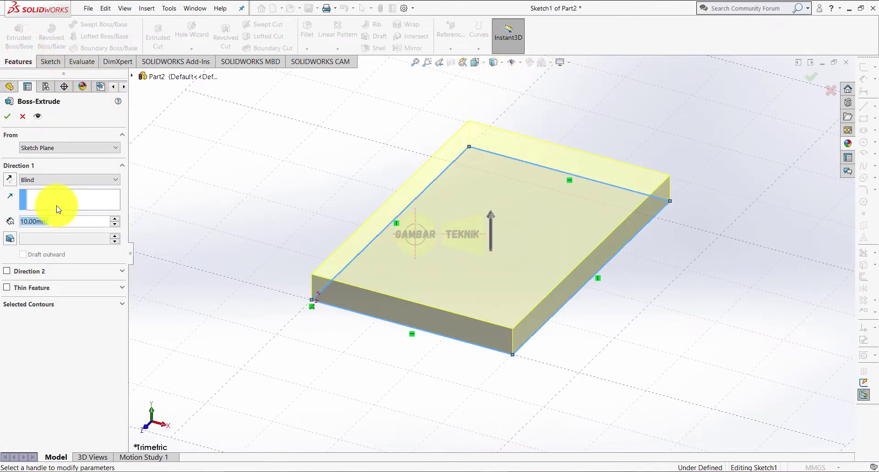
text(50)
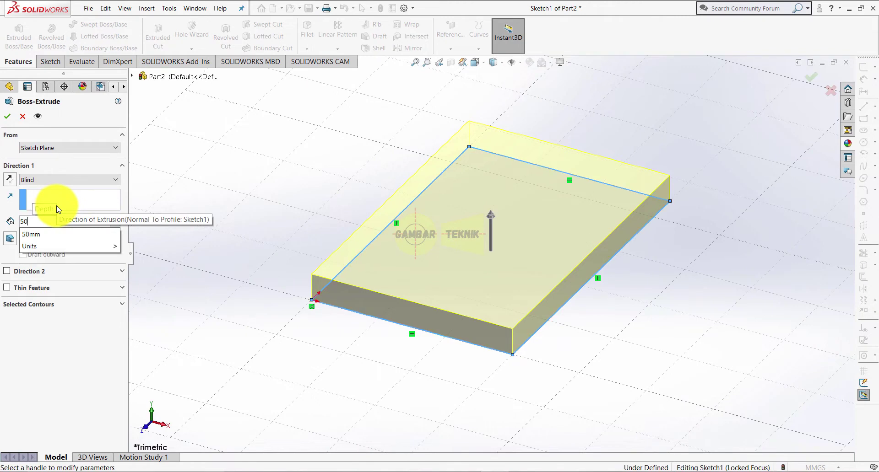
key(Return)
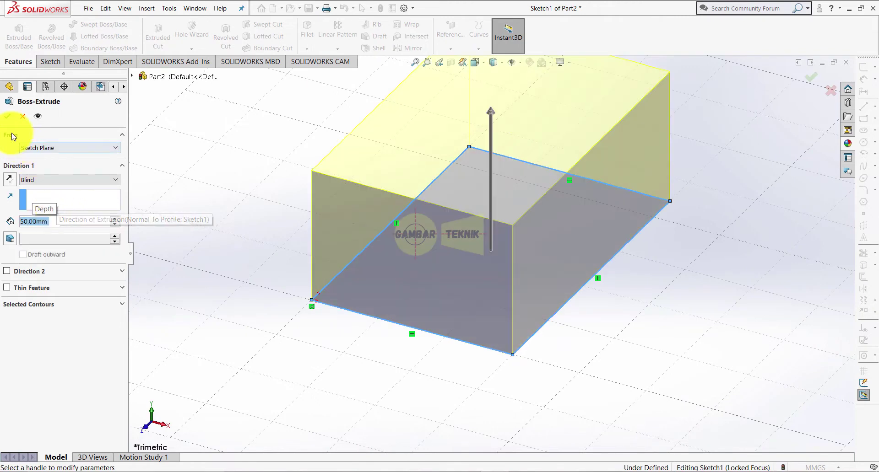
click(7, 116)
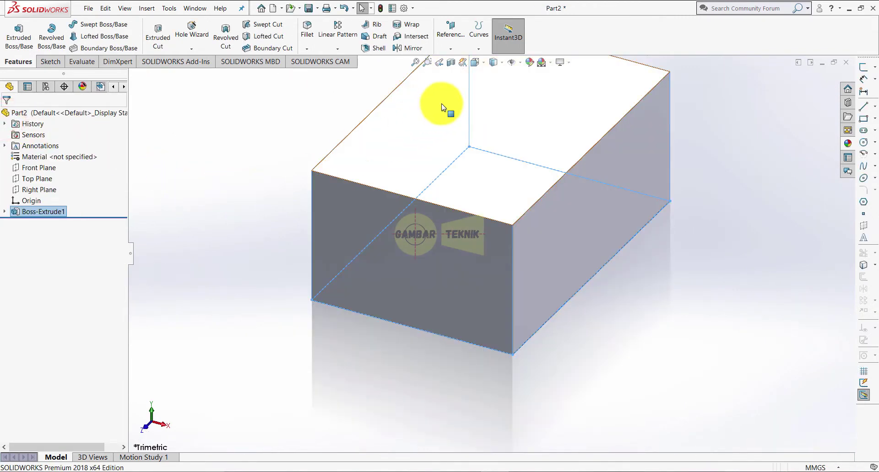
Step: Start a variable size fillet on the block's vertical front corner edge and the two top edges meeting at that corner
click(482, 65)
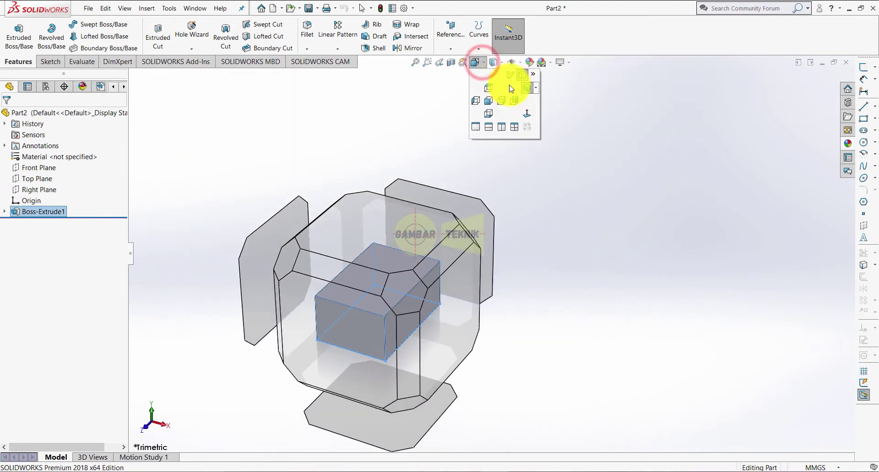
click(524, 88)
click(722, 140)
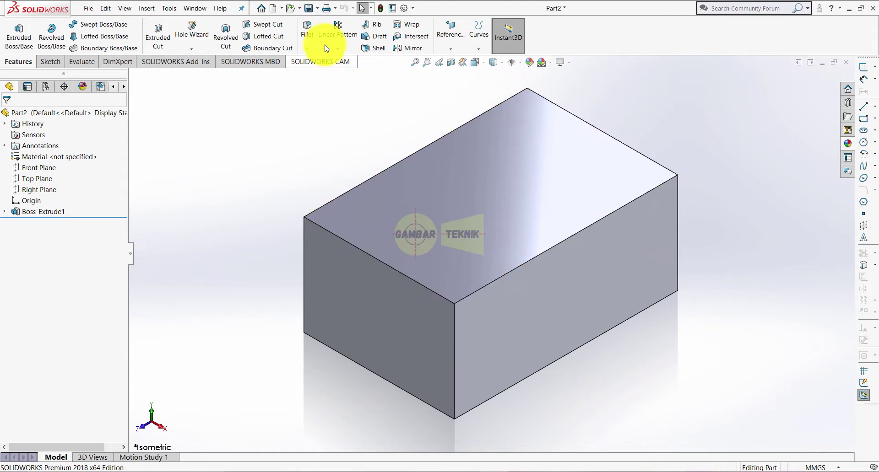
click(309, 33)
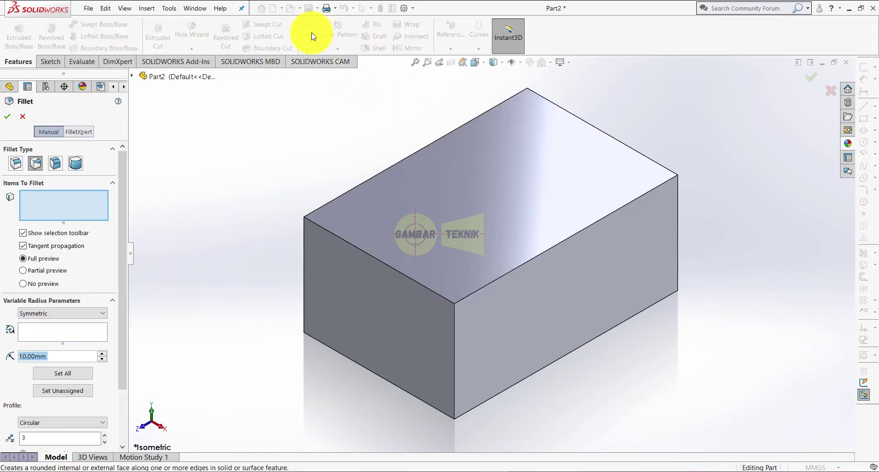
click(15, 163)
click(35, 164)
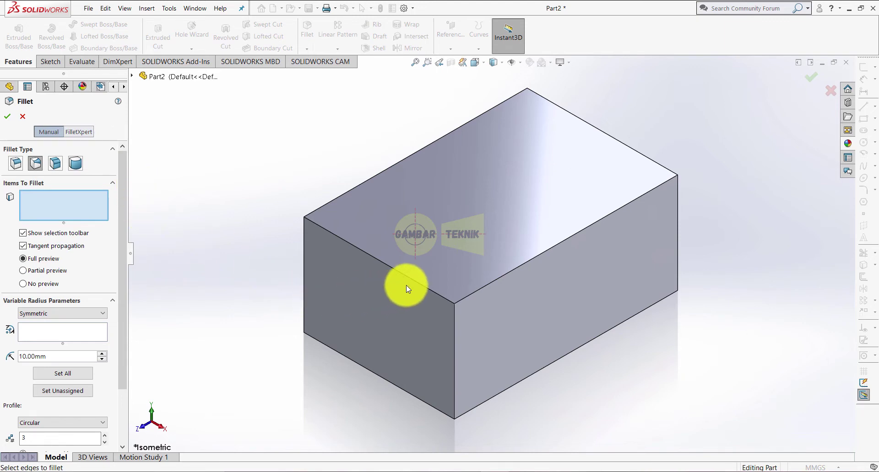
click(88, 201)
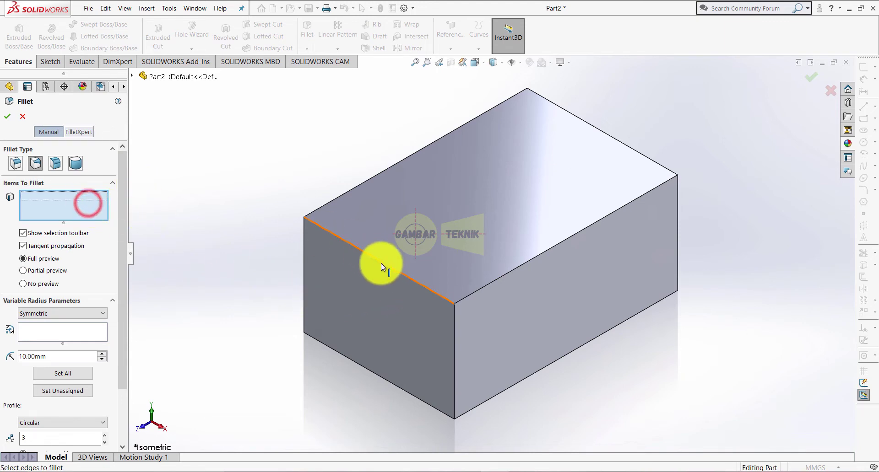
click(454, 319)
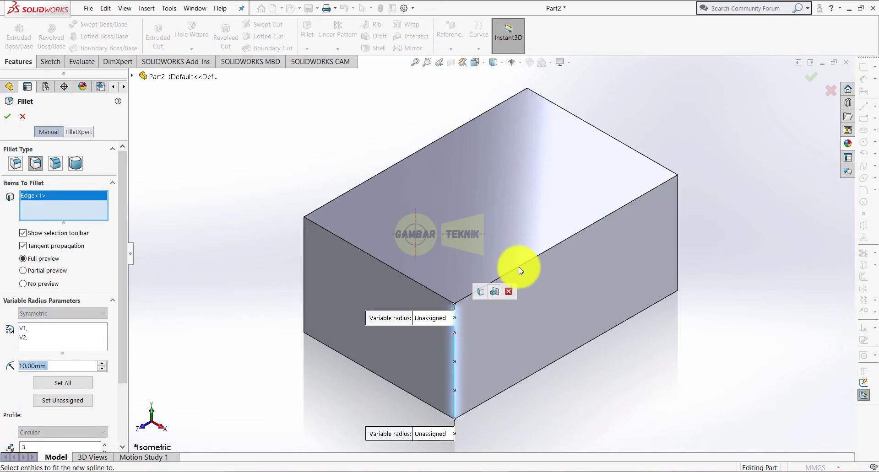
click(517, 267)
click(431, 291)
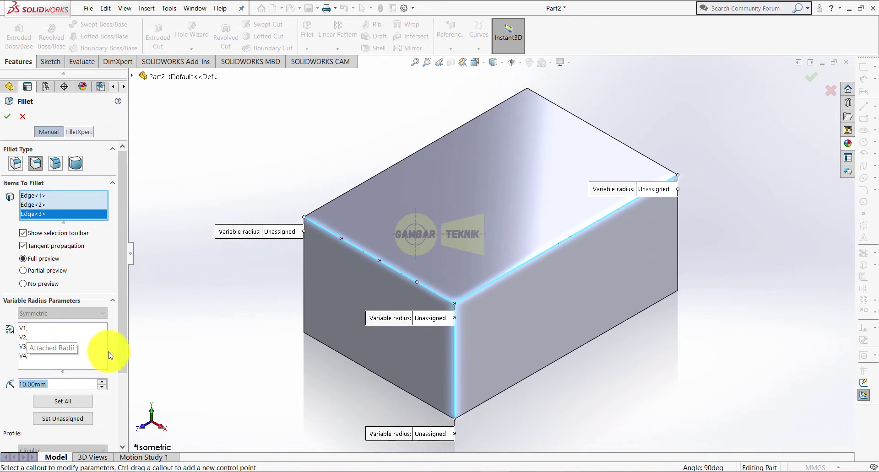
Step: Set the fillet's number of control point instances to 2
drag(124, 355, 110, 424)
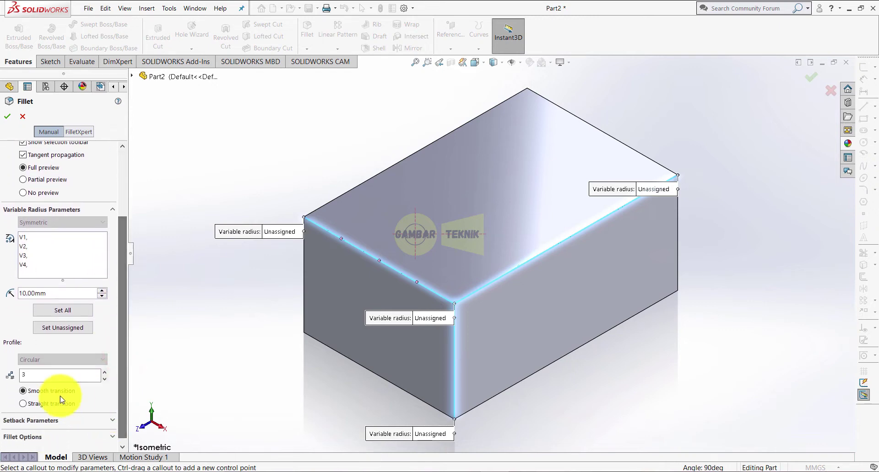
click(30, 377)
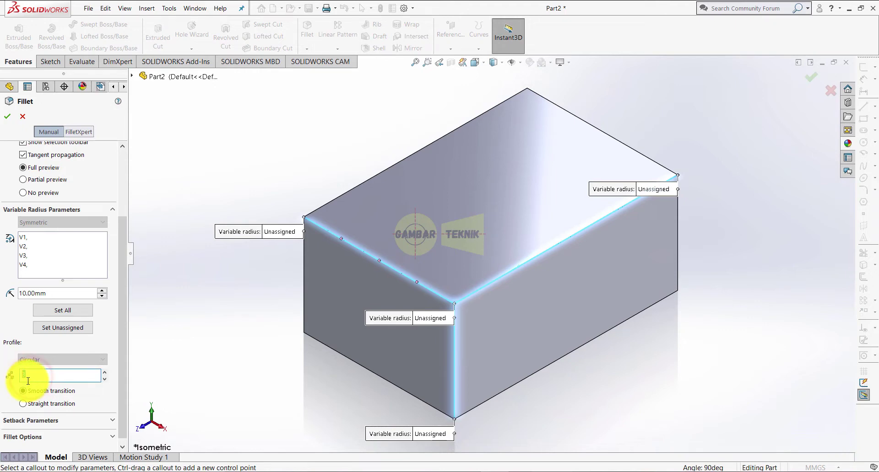
text(2)
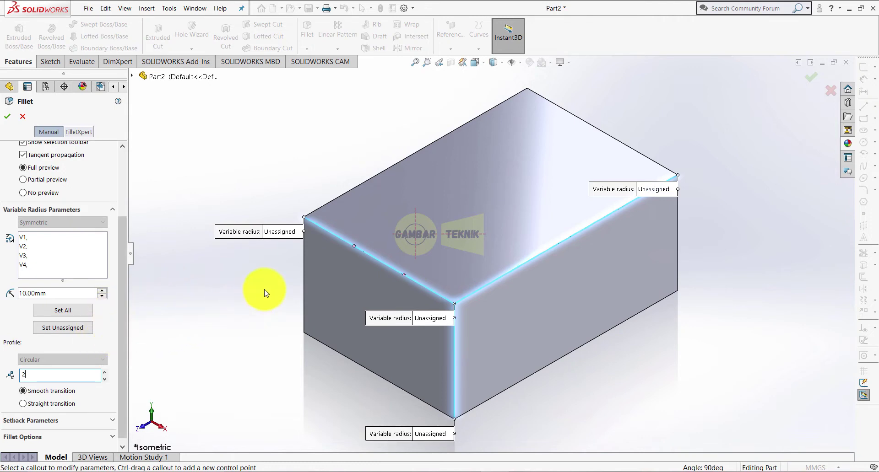
Step: Set the variable radius to 2 mm at the short top edge's outer end and 10 mm at the shared corner
click(283, 232)
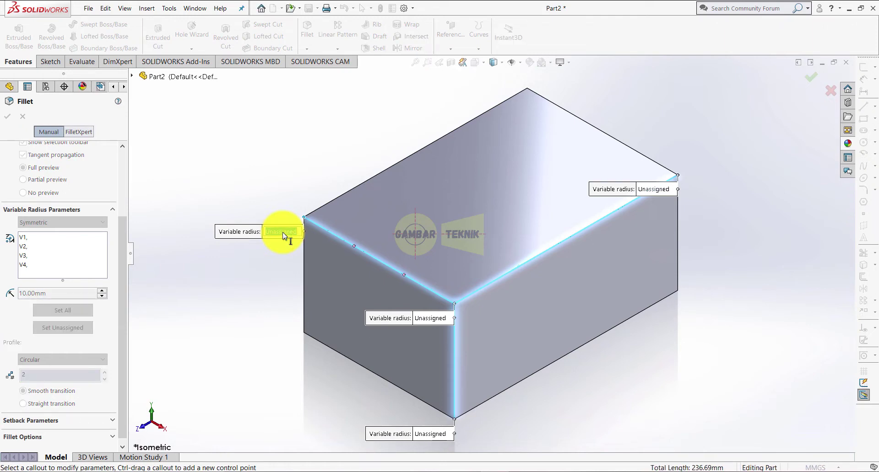
text(2)
key(Return)
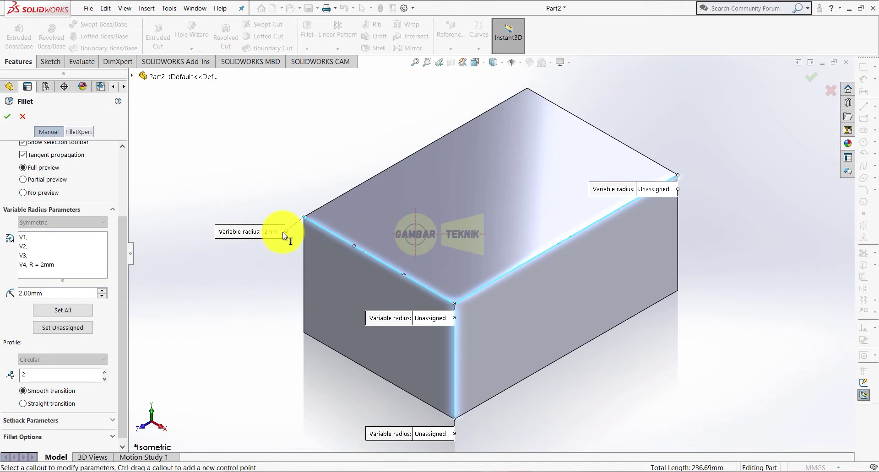
click(428, 320)
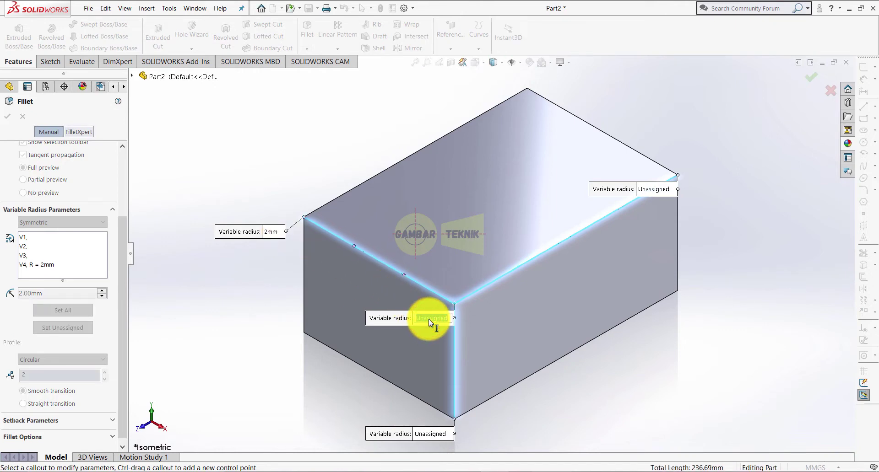
text(10)
key(Return)
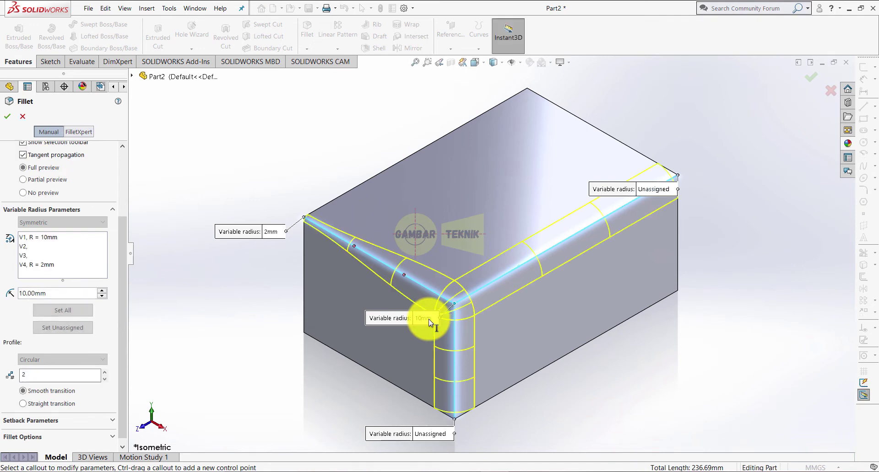
Step: Set the radius to 5 mm at the vertical edge's lower end and 0 mm at the long top edge's far end, then create the fillet
click(433, 435)
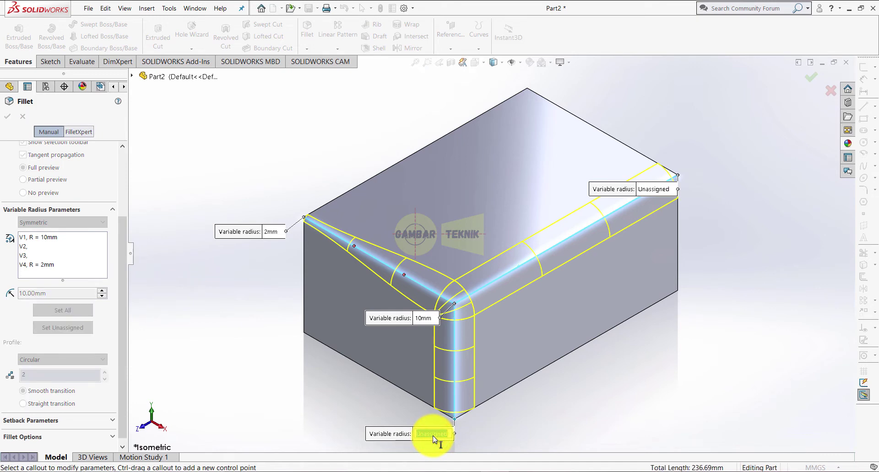
text(5)
key(Return)
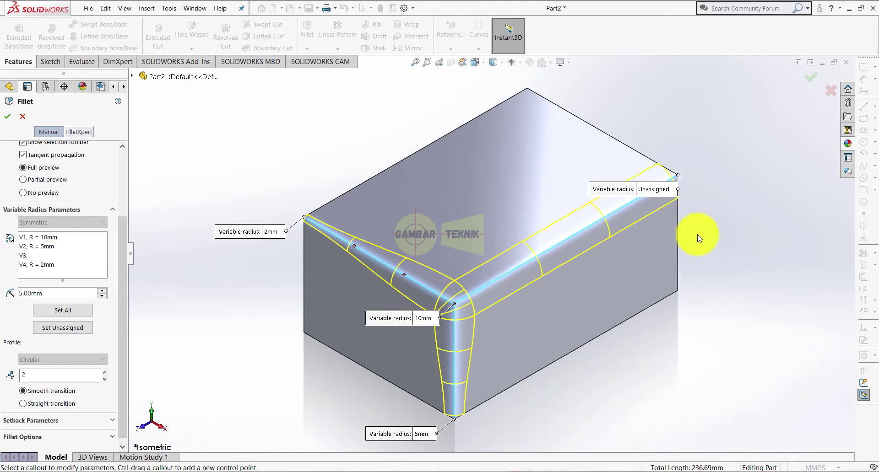
click(664, 191)
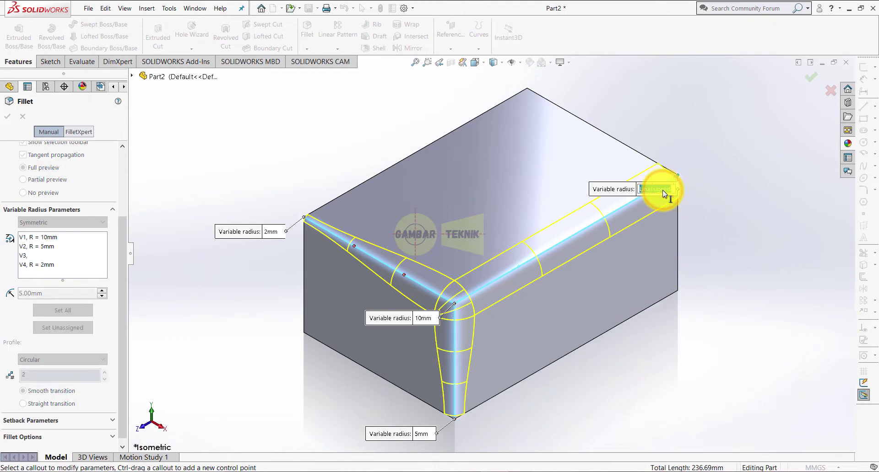
text(0)
key(Return)
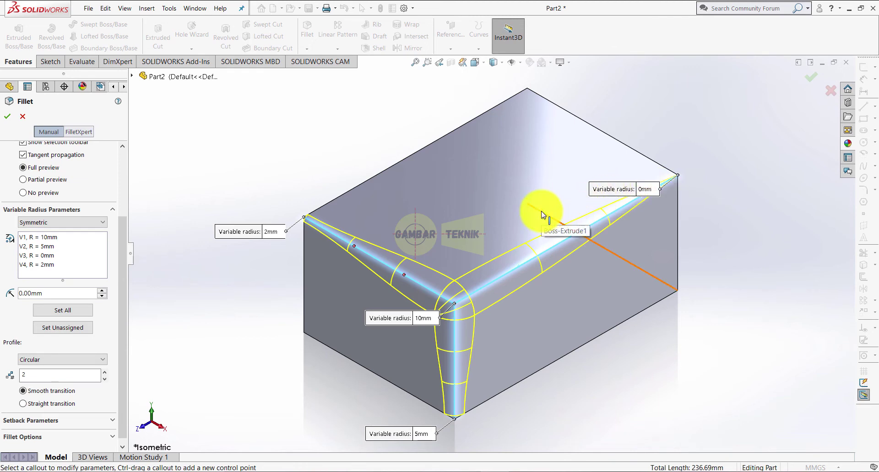
click(9, 117)
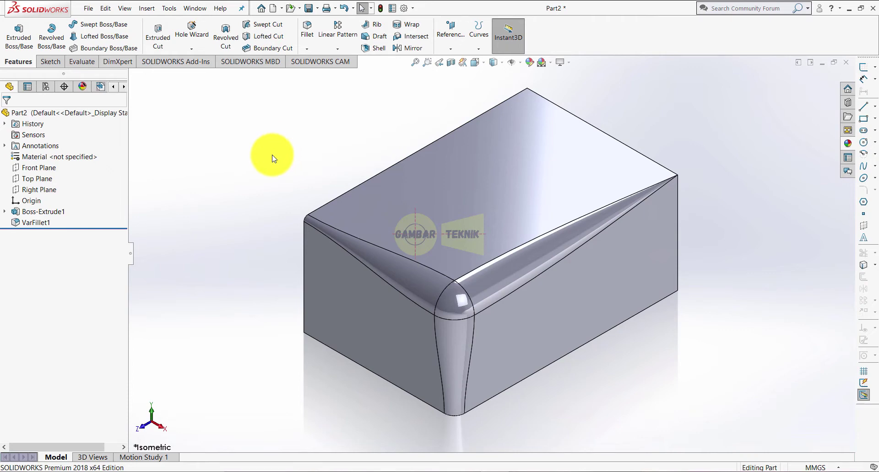
Step: Edit the variable fillet and add a control point at 25% of the long top edge with a 2 mm radius
right_click(39, 223)
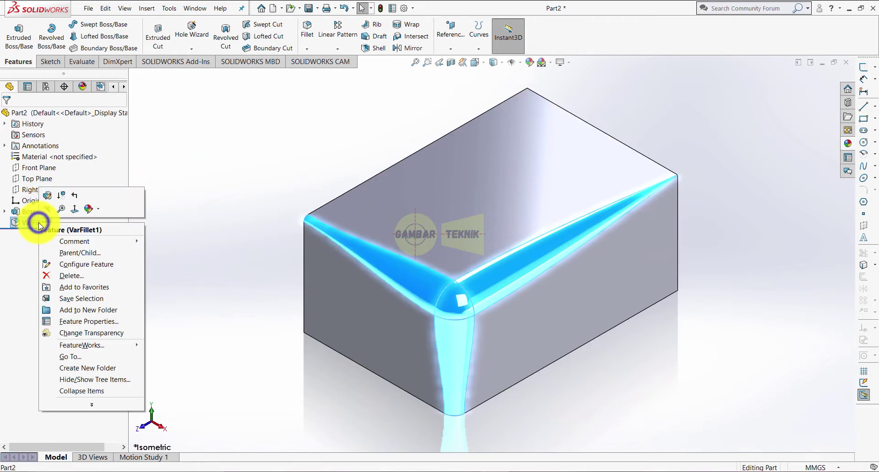
click(49, 201)
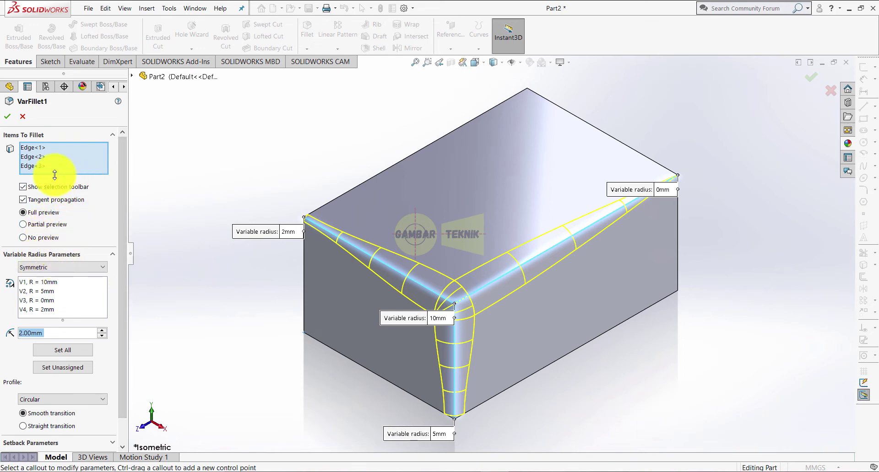
click(33, 158)
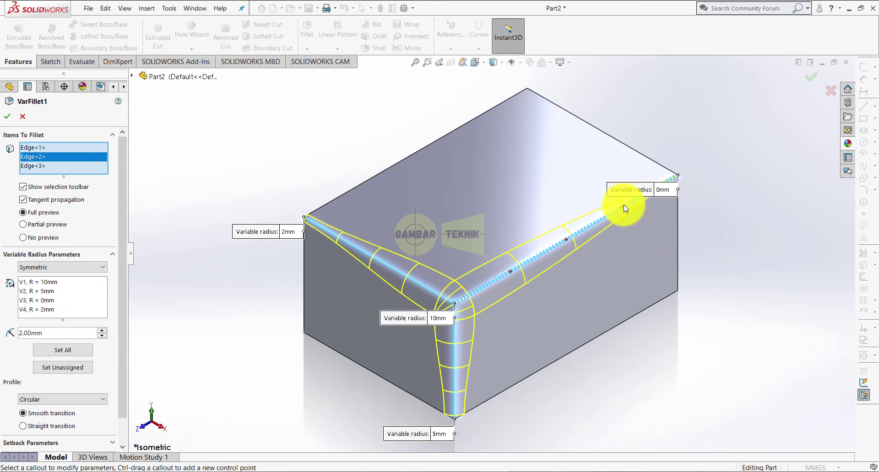
click(510, 270)
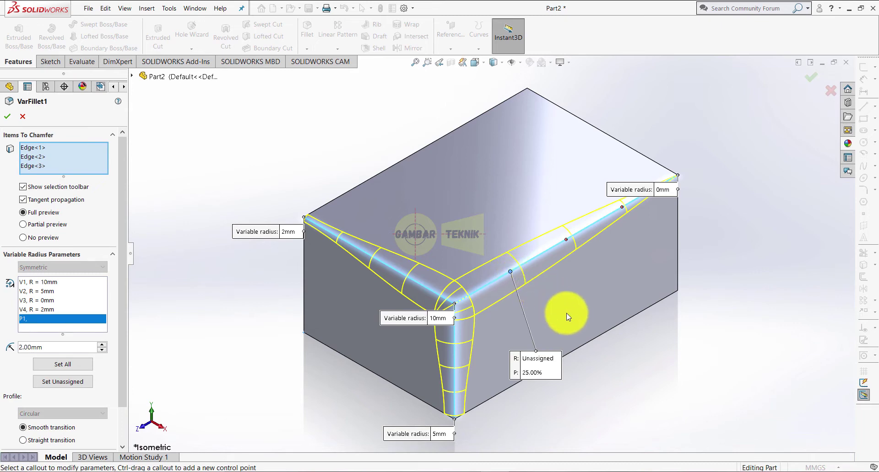
click(547, 361)
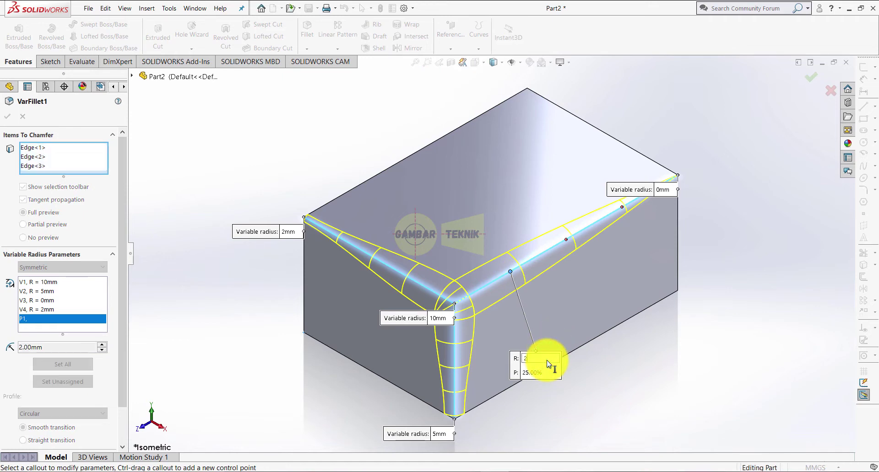
key(Return)
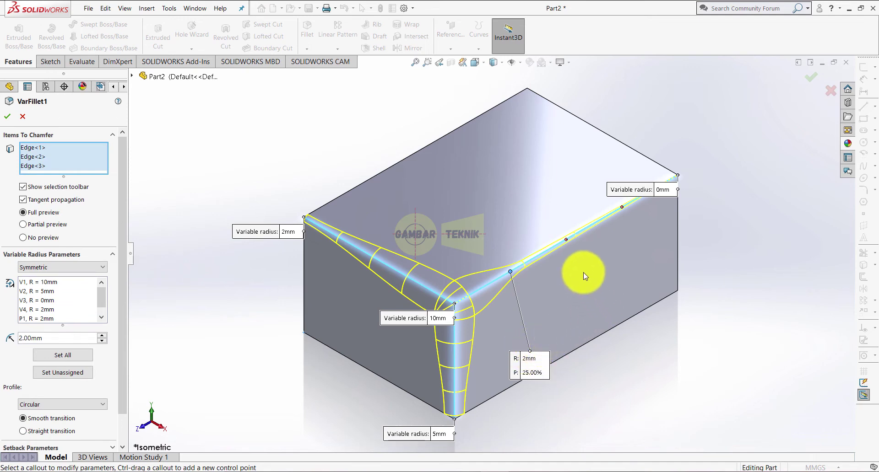
Step: Add a control point at 50% of the long top edge with a 25 mm radius
click(565, 240)
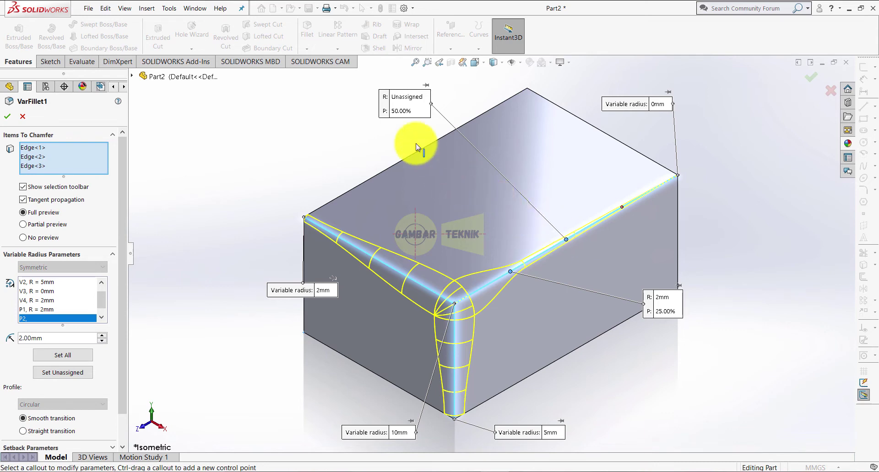
click(405, 97)
text(25)
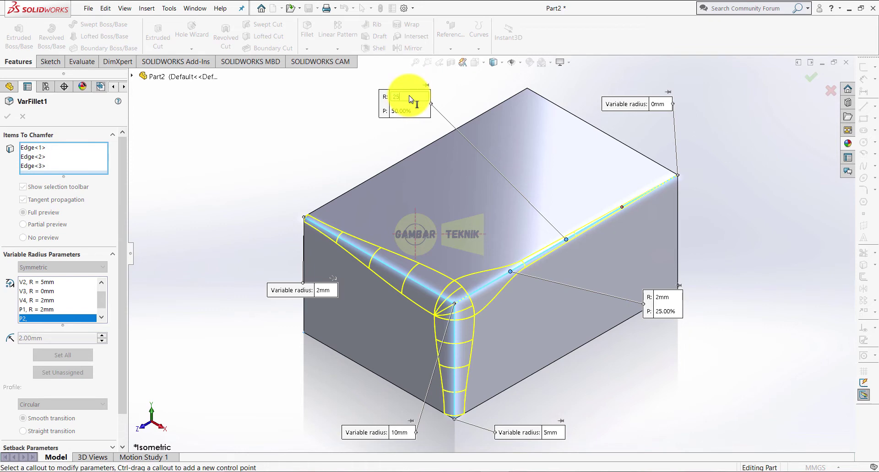
key(Return)
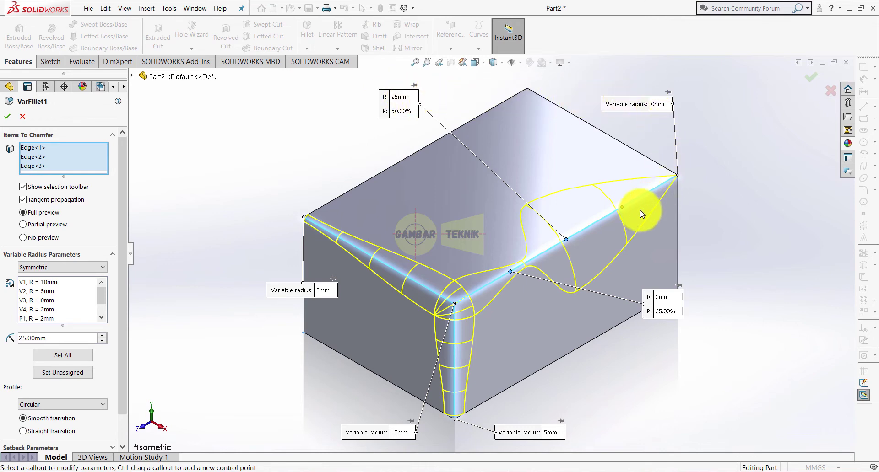
Step: Add a control point at 75% of the long top edge with a 2 mm radius and apply the fillet
click(621, 209)
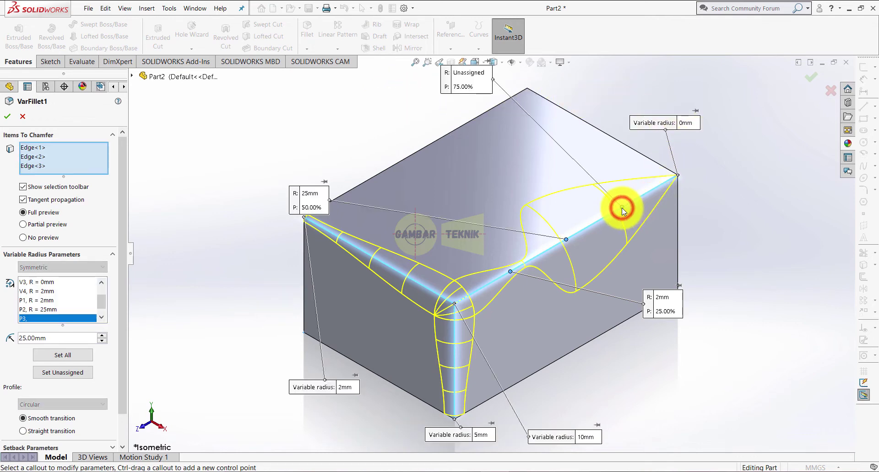
drag(621, 208, 472, 78)
click(470, 74)
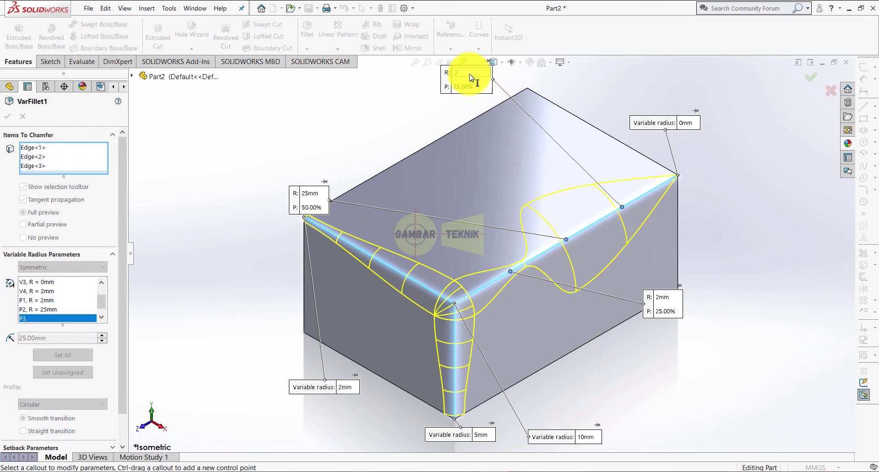
key(Return)
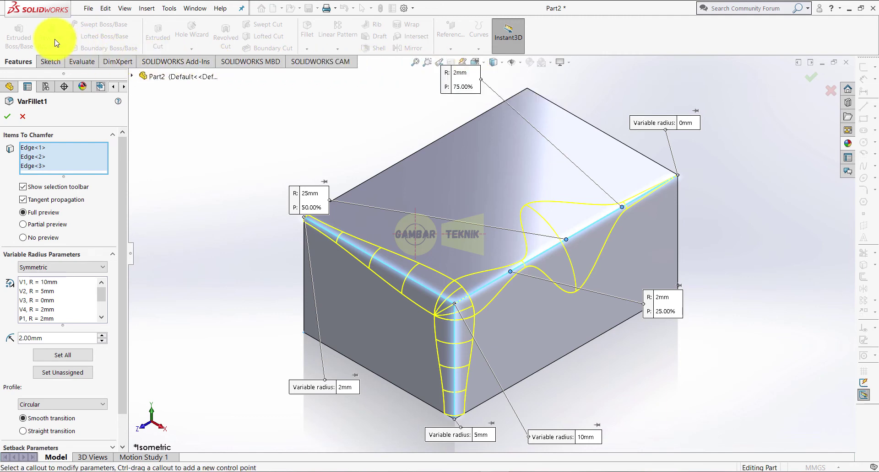
click(7, 116)
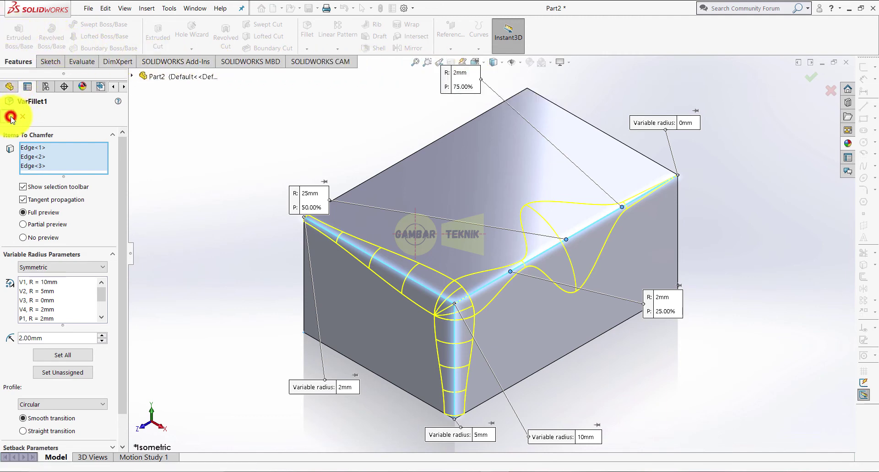
click(242, 148)
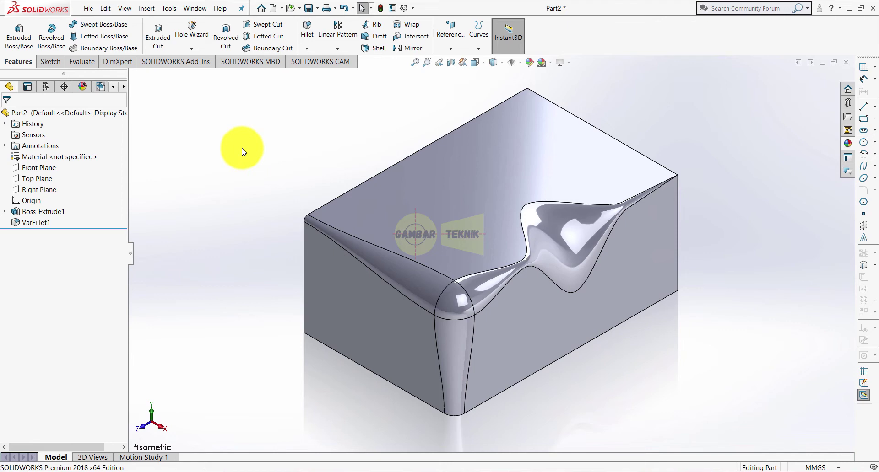
Step: Edit the variable fillet and move the long top edge's control point nearest the shared corner to the 15% position
right_click(42, 228)
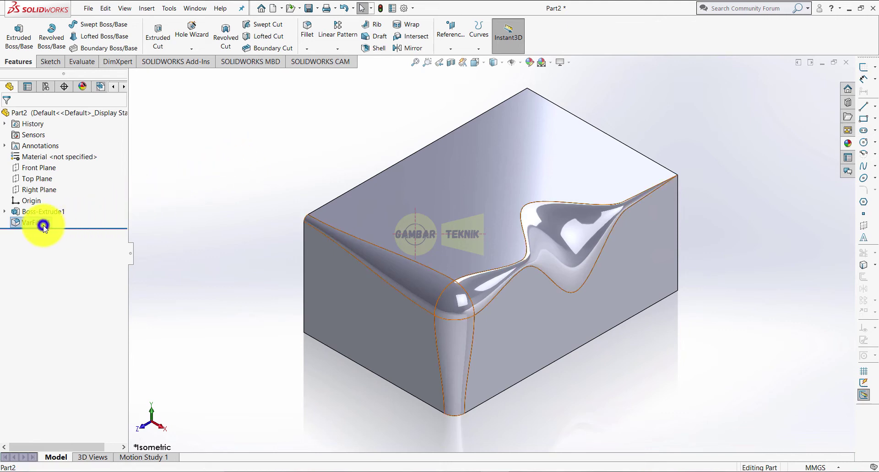
click(50, 198)
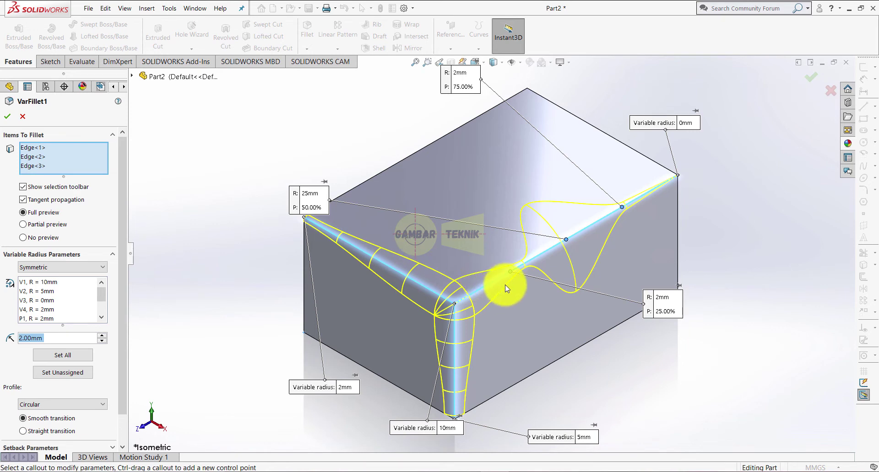
drag(510, 275, 489, 283)
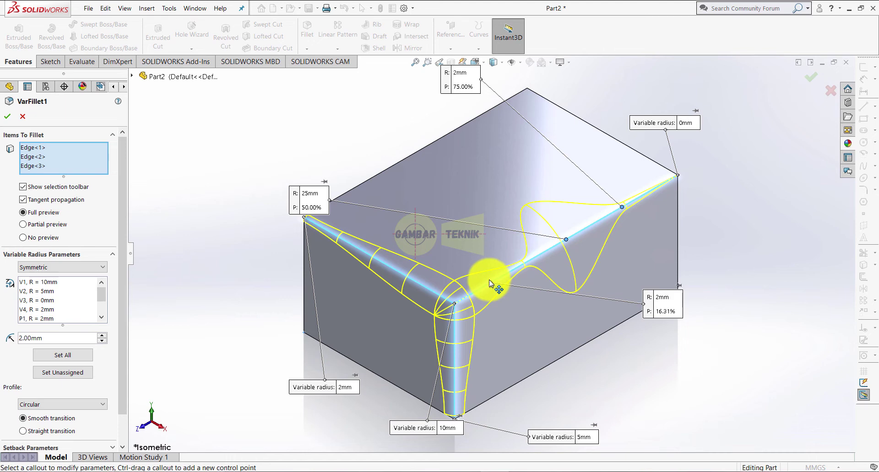
drag(490, 284, 491, 283)
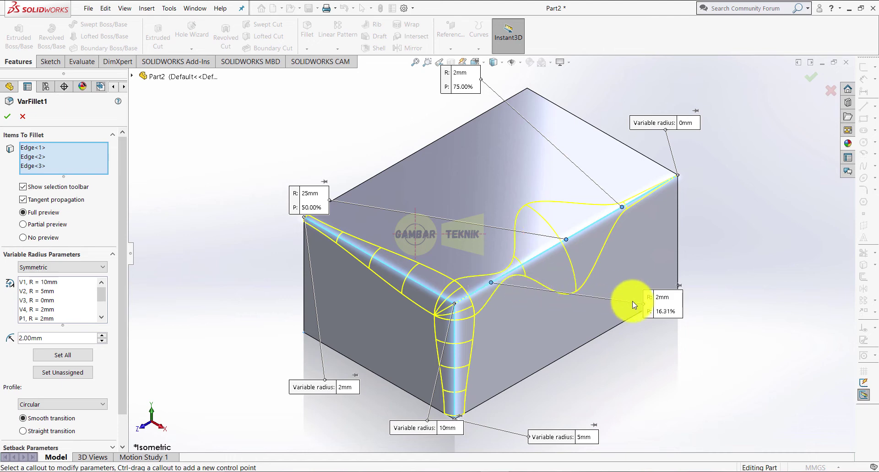
click(663, 312)
text(15)
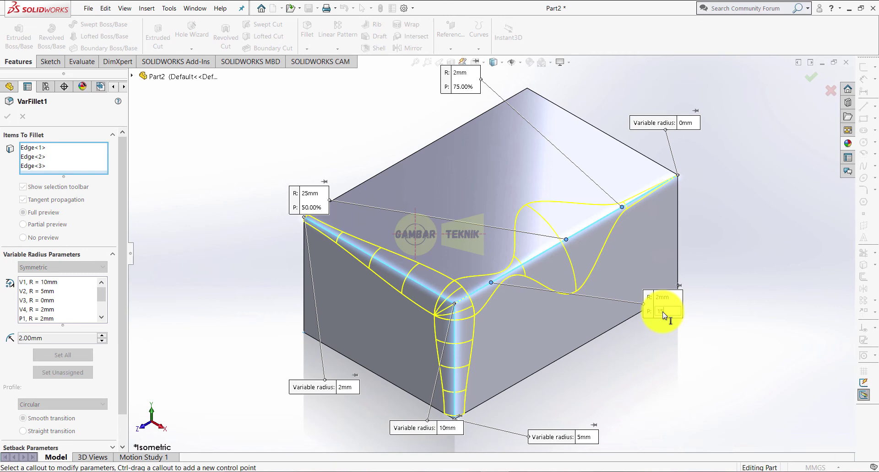
key(Return)
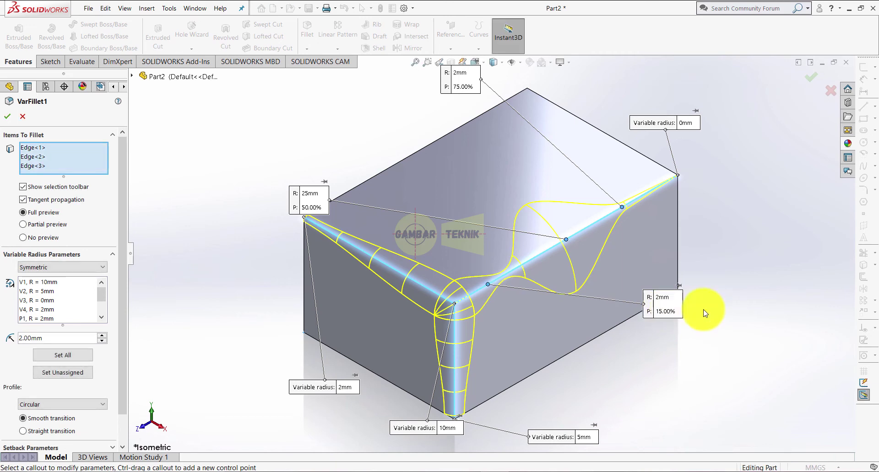
Step: Move the control point nearest the long top edge's far end to the 85% position and apply the fillet
click(462, 87)
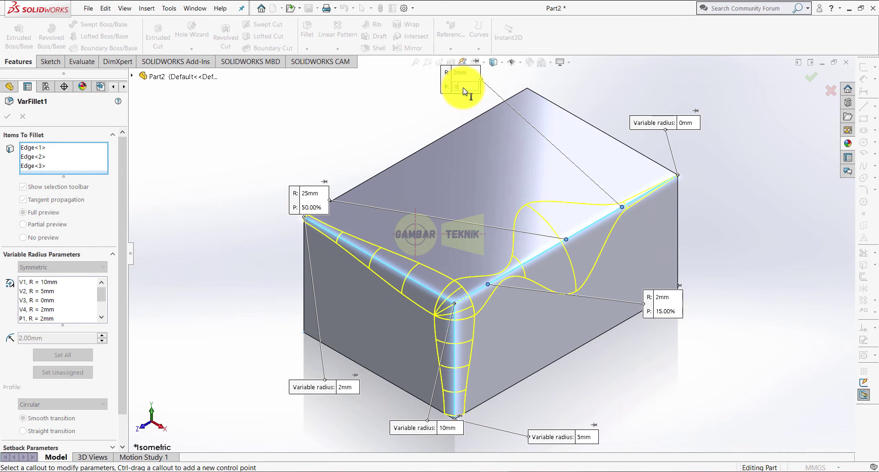
text(85)
key(Return)
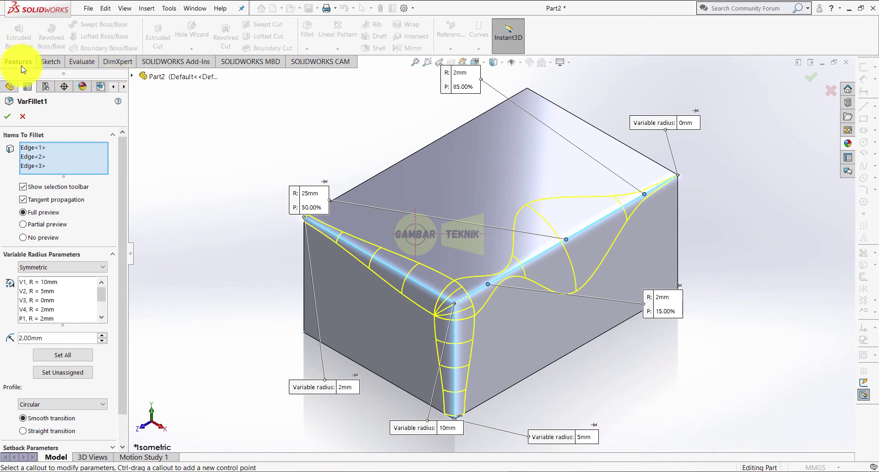
click(7, 116)
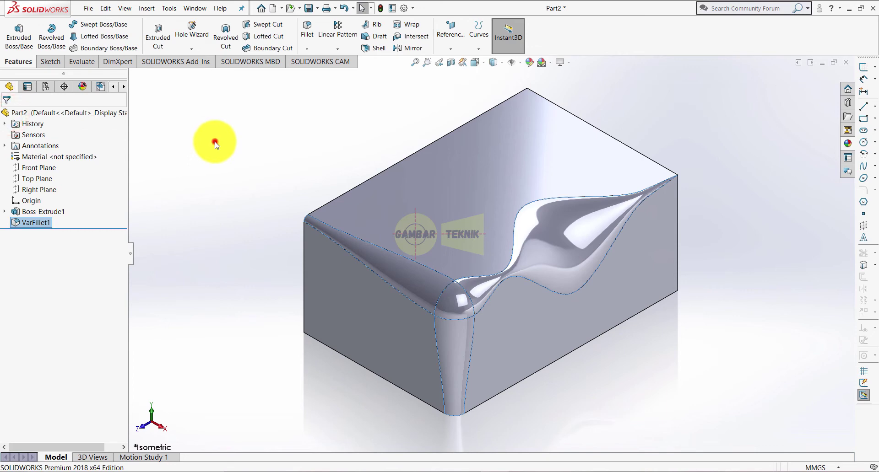
click(214, 141)
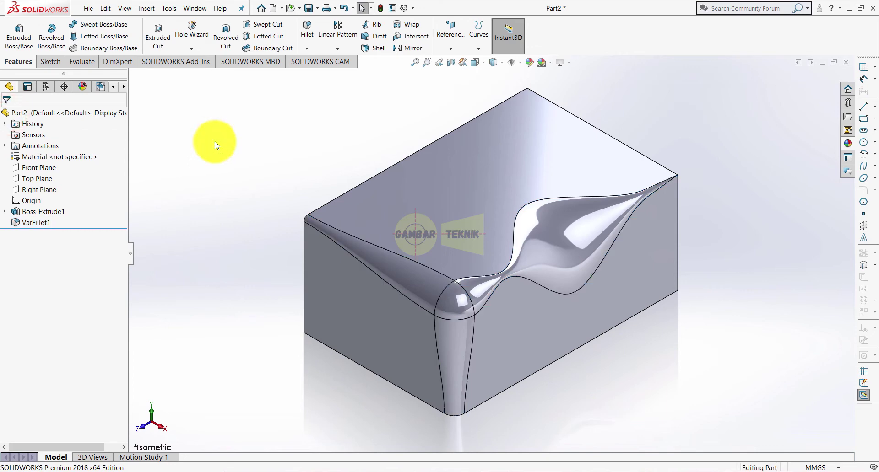
Step: Edit the variable fillet and switch its profile to a straight transition
right_click(43, 224)
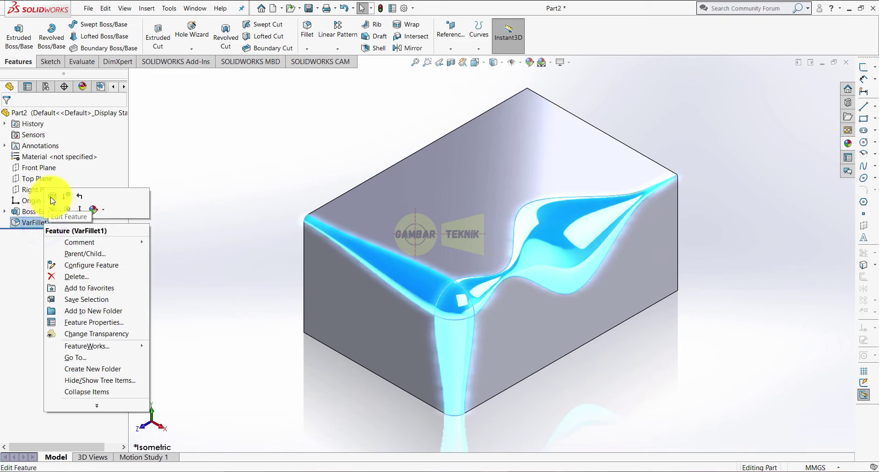
click(52, 198)
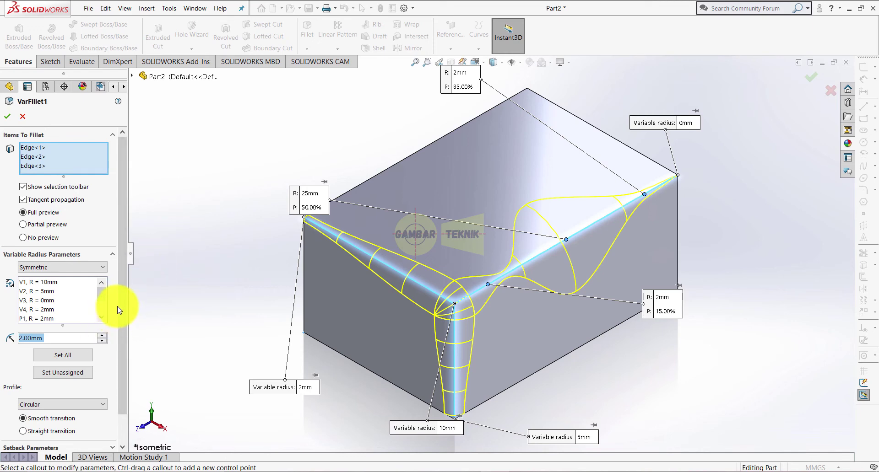
drag(124, 306, 123, 324)
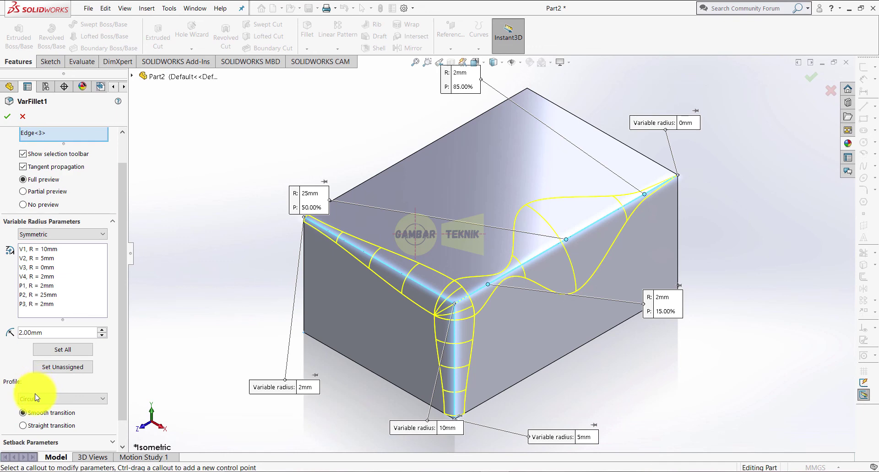
click(24, 426)
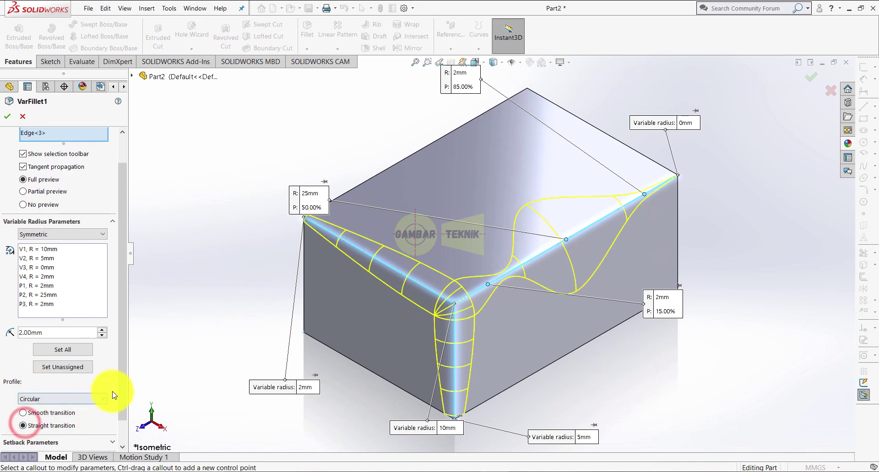
drag(121, 393, 120, 417)
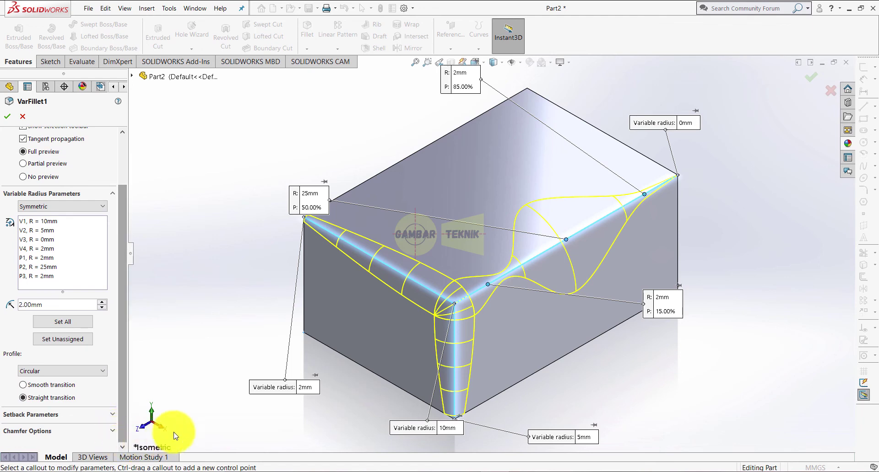
Step: Set the variable radius at the shared corner to 20 mm and apply the fillet
click(447, 428)
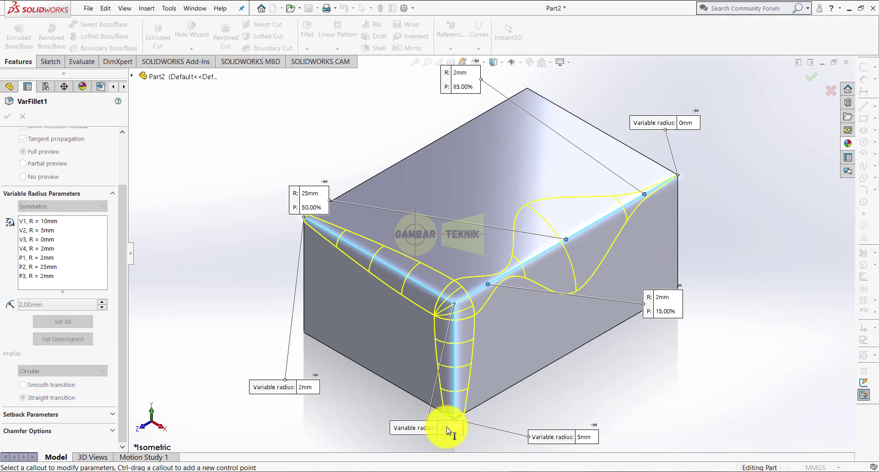
text(20)
key(Return)
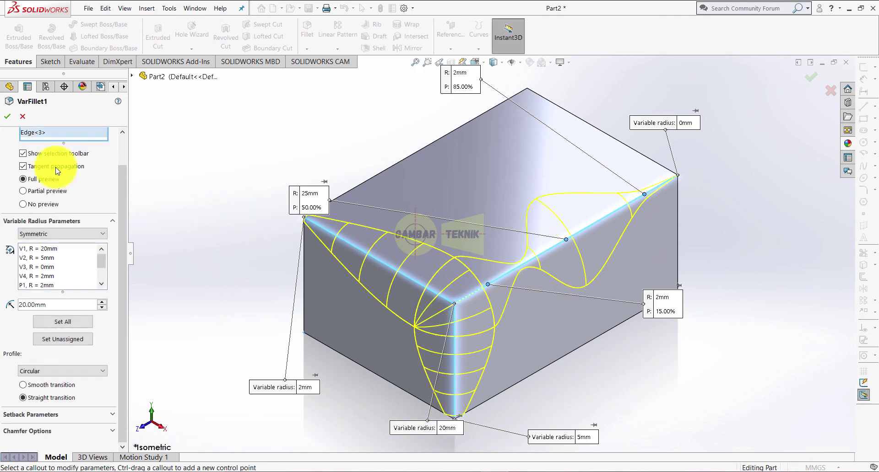
click(7, 117)
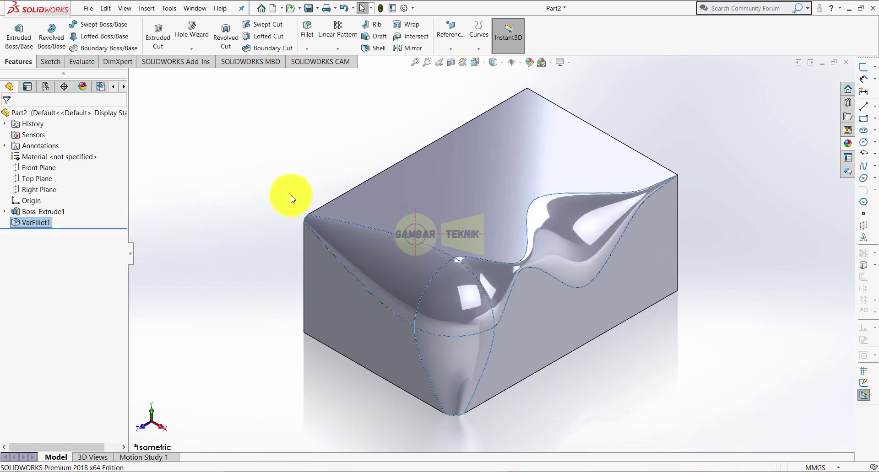
click(292, 197)
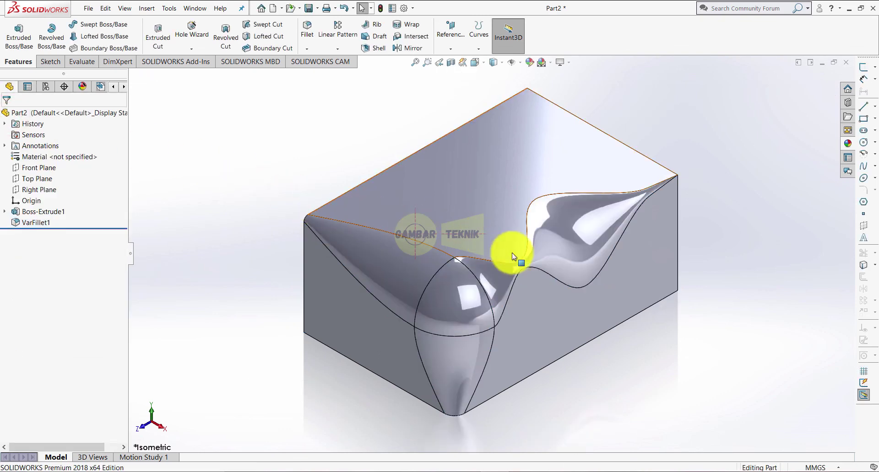
mouse_move(595, 388)
middle_down()
mouse_move(573, 367)
mouse_move(561, 284)
mouse_move(586, 266)
mouse_move(633, 270)
mouse_move(661, 299)
mouse_move(655, 337)
mouse_move(600, 367)
mouse_move(556, 347)
mouse_move(536, 365)
mouse_move(569, 367)
middle_up()
click(483, 62)
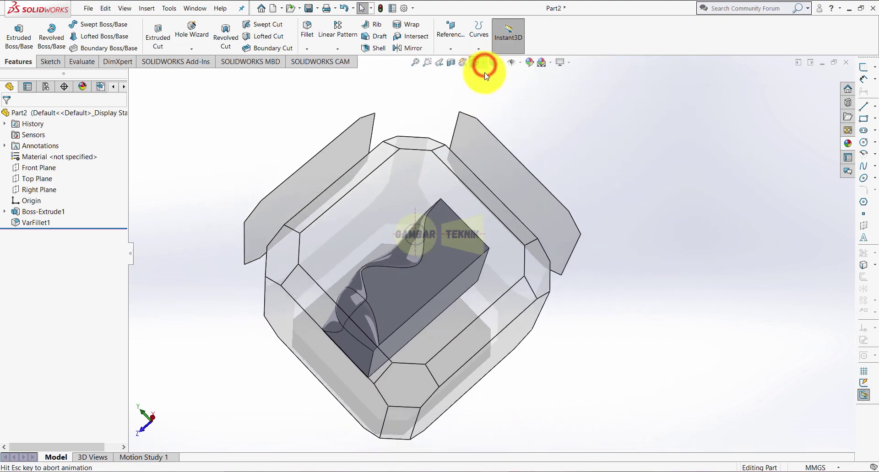
click(524, 89)
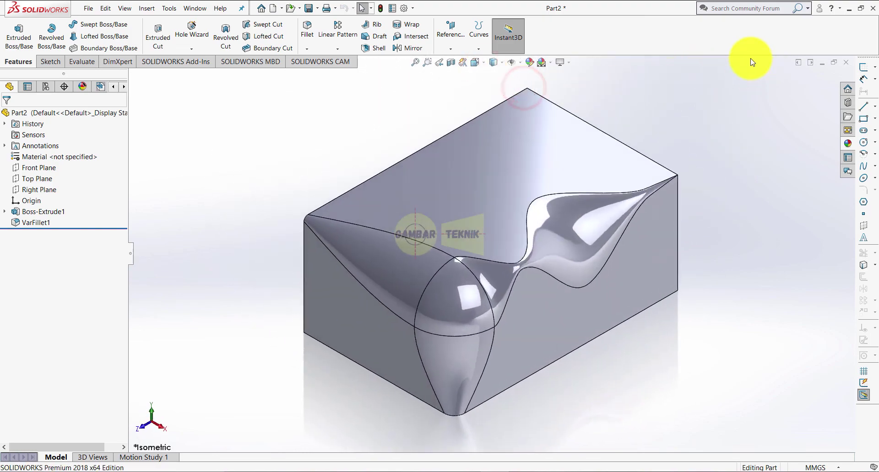